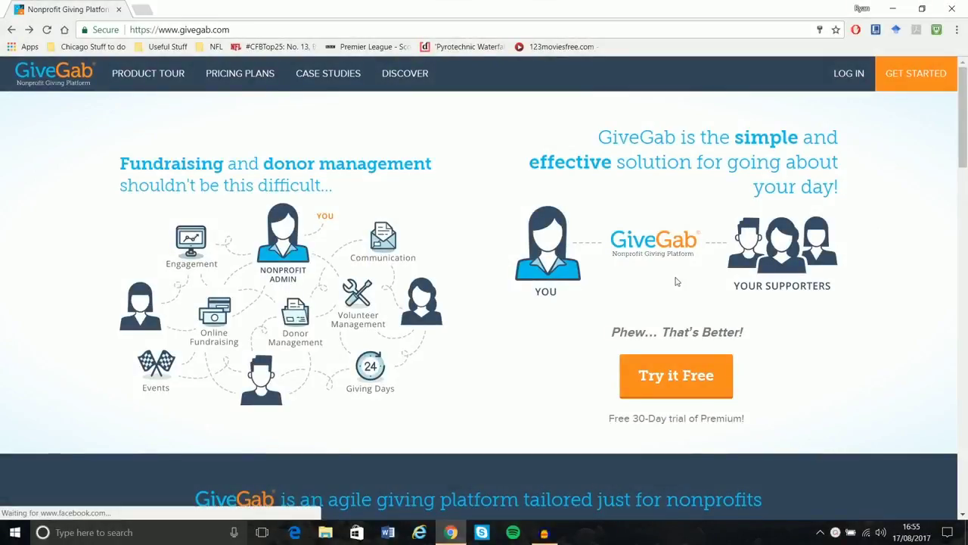
Step: Look through the account sign-up options and the nonprofit supporter form, then return to the homepage
left_click(918, 80)
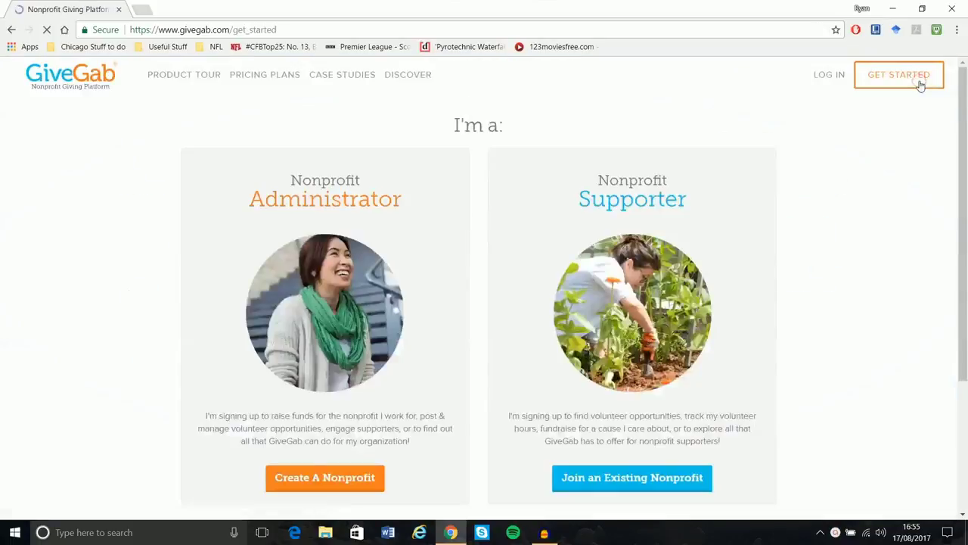
scroll(882, 272, "down", 2)
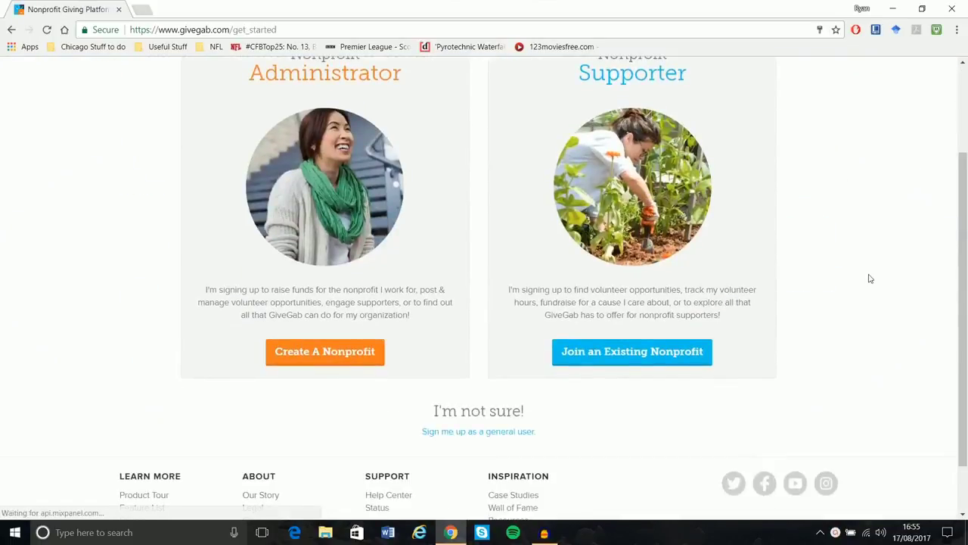
left_click(672, 352)
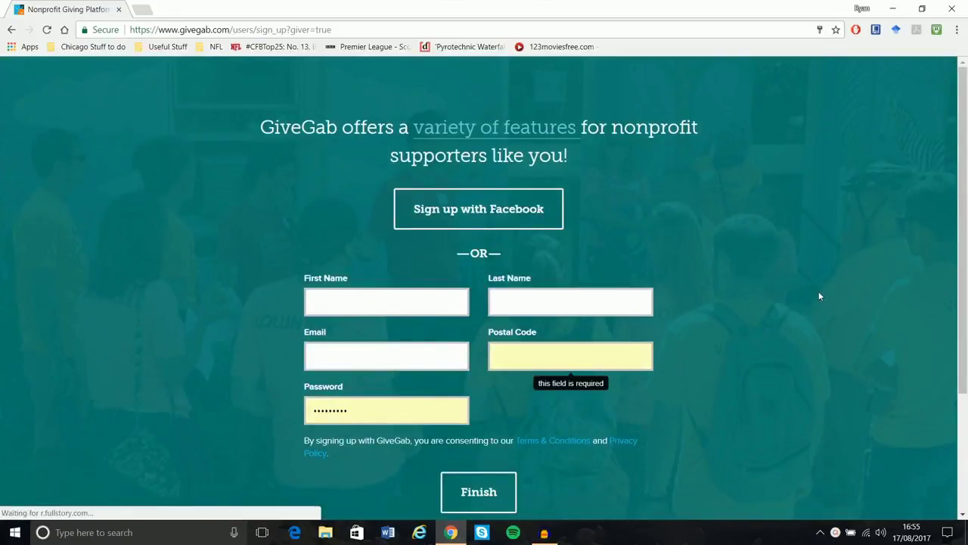
scroll(819, 296, "down", 2)
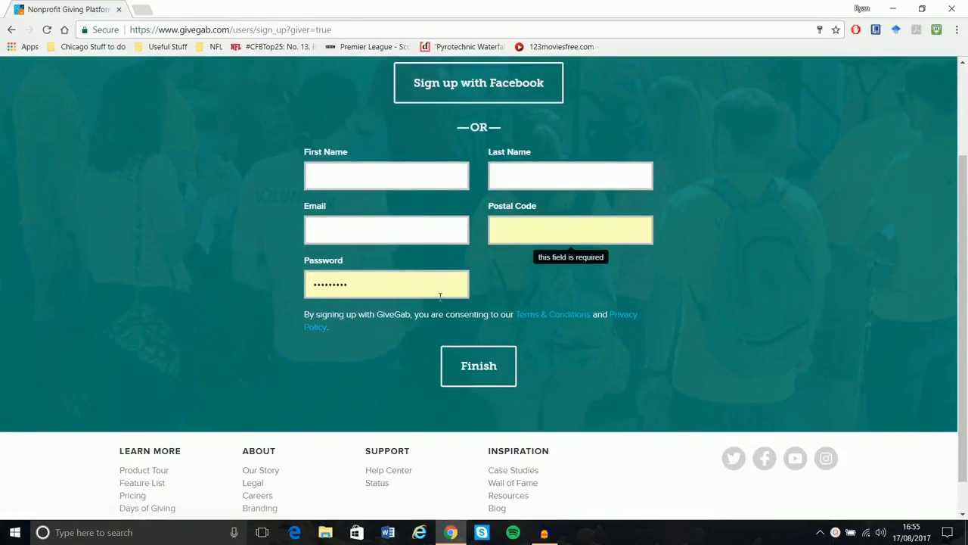
scroll(121, 246, "up", 2)
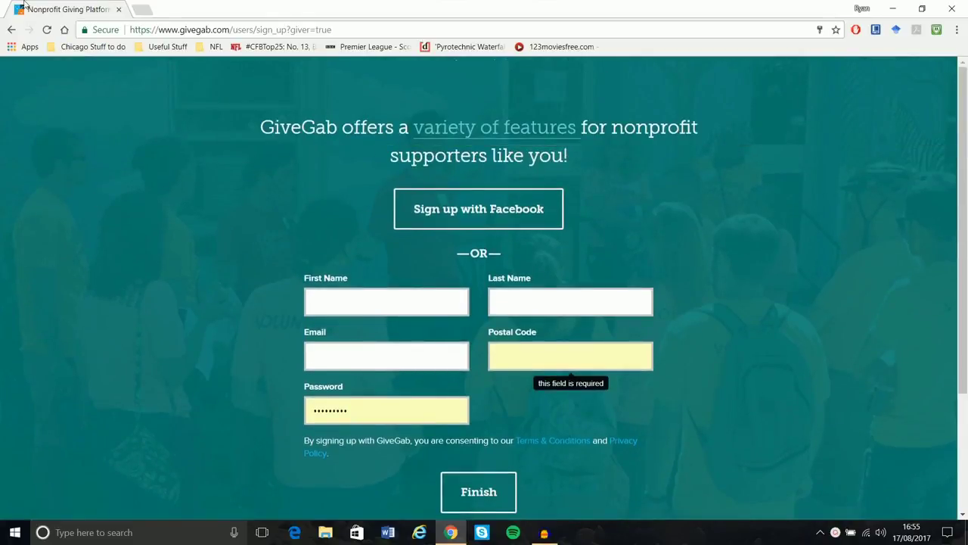
left_click(10, 30)
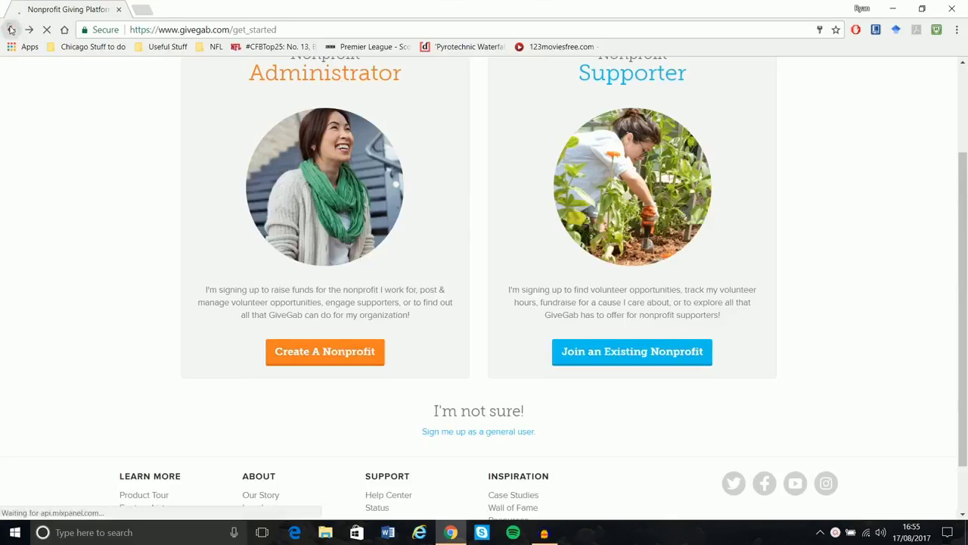
left_click(10, 29)
Step: Sign in with the saved account e-mail and the account password
left_click(851, 76)
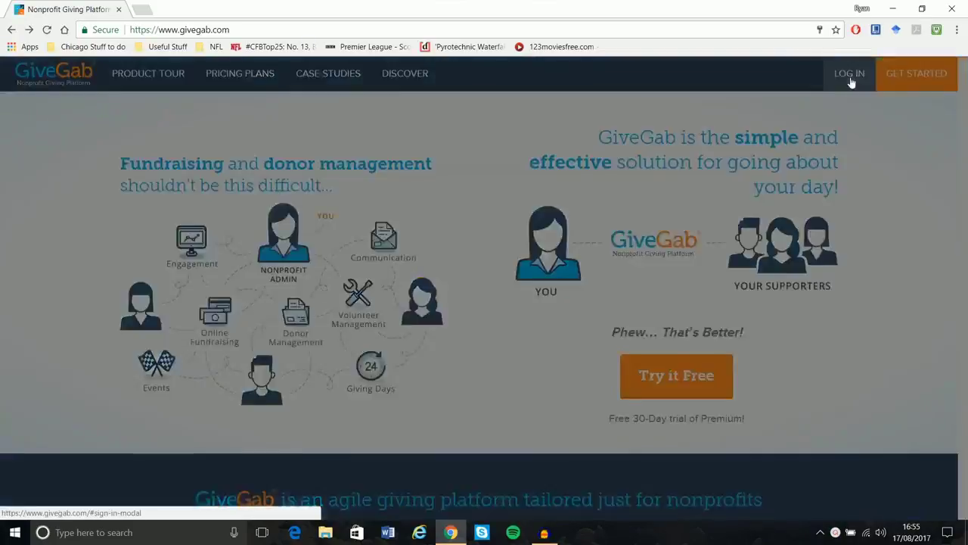
type("ry")
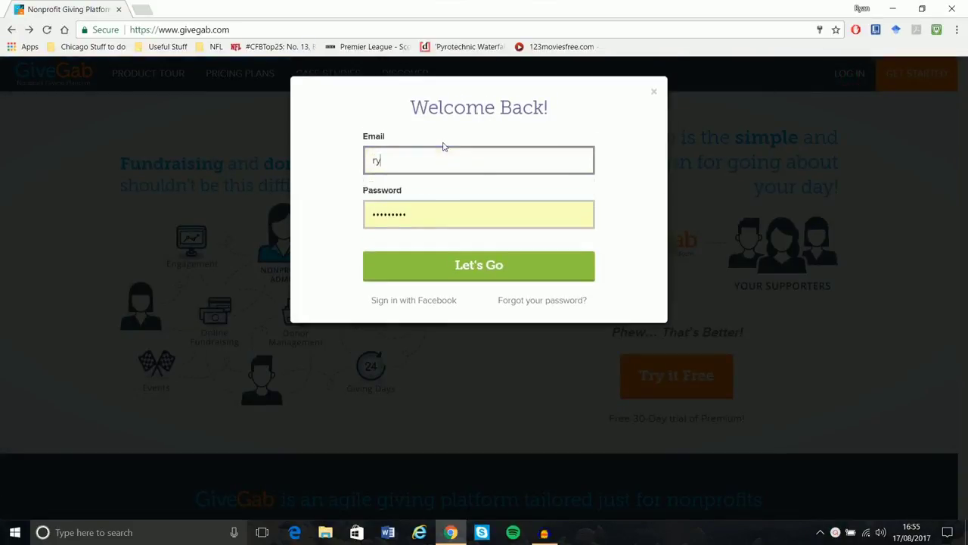
type("a")
left_click(433, 182)
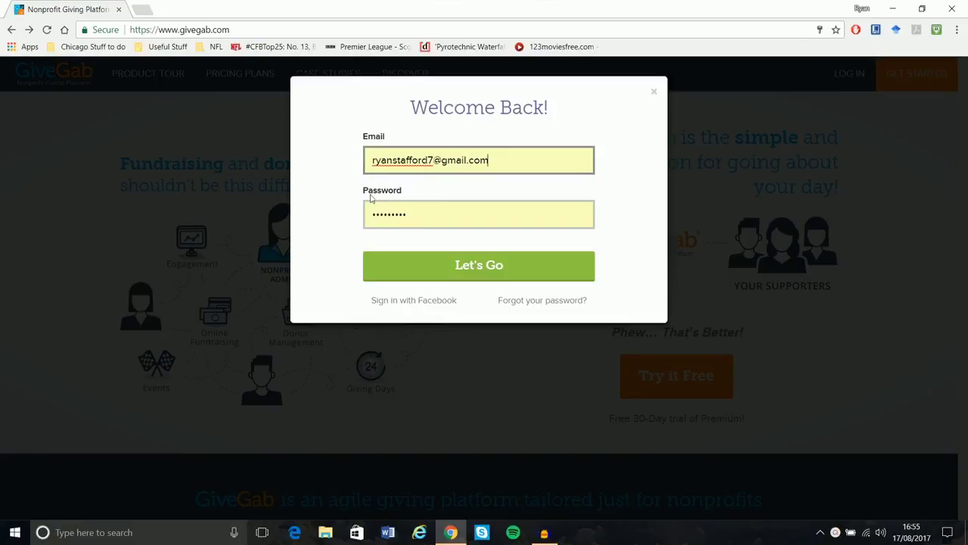
double_click(429, 218)
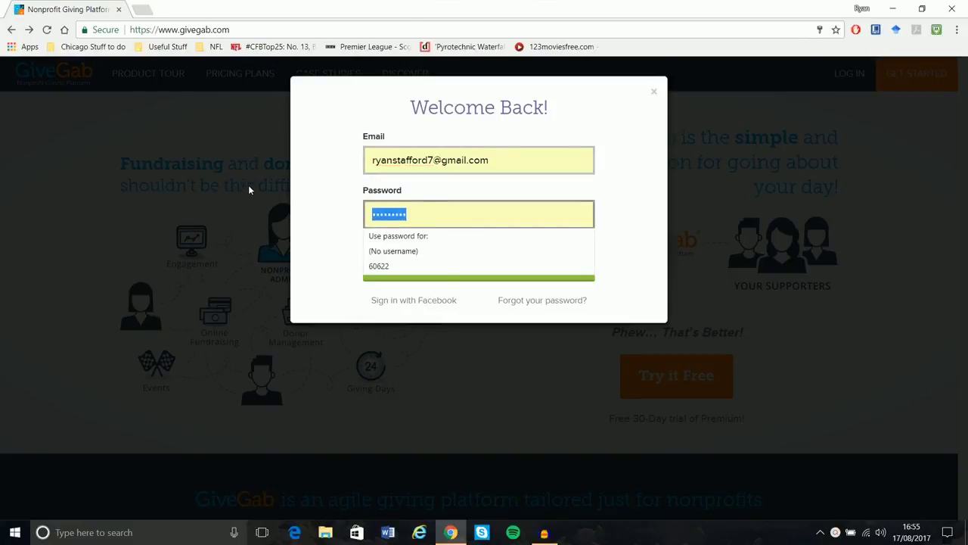
type("*********")
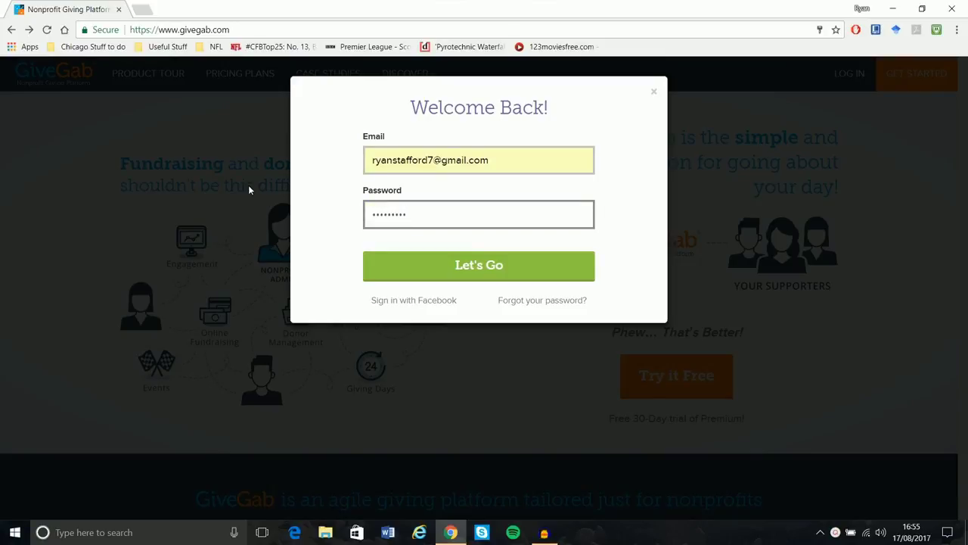
left_click(511, 264)
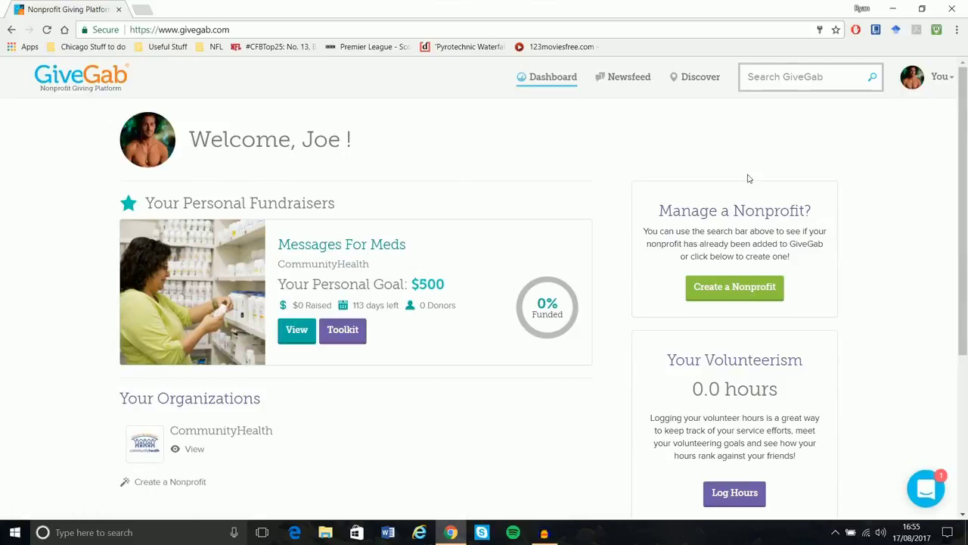
left_click(802, 83)
type("message for meds")
key("Return")
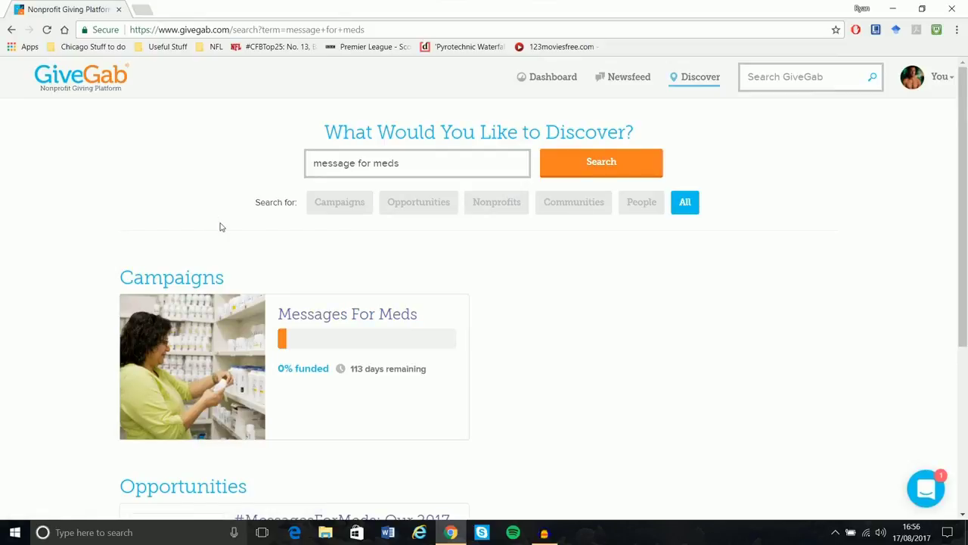
left_click(546, 85)
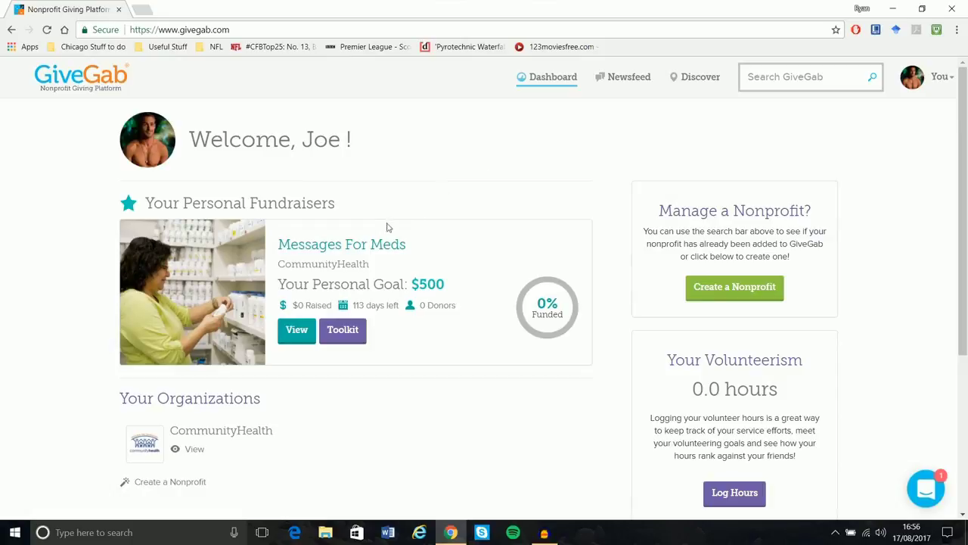
left_click(340, 251)
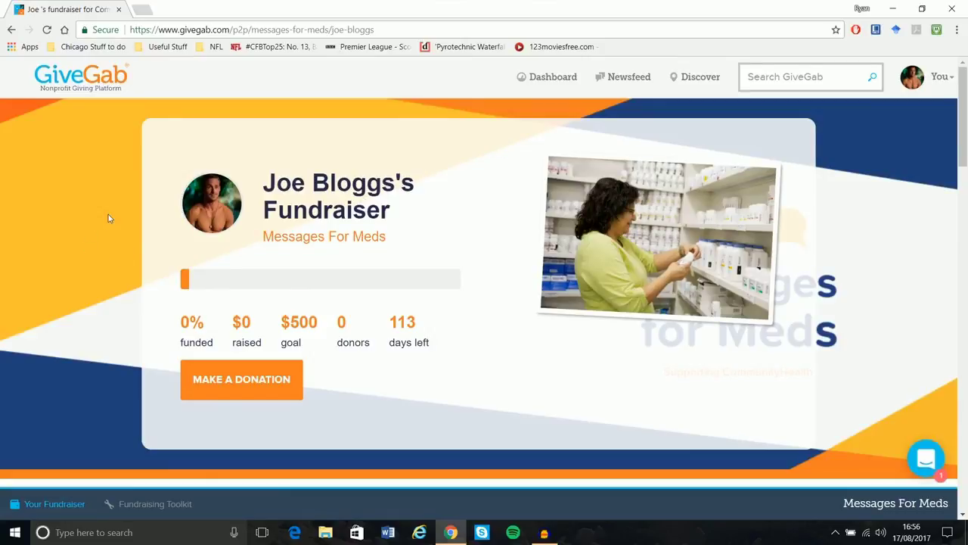
scroll(109, 218, "down", 10)
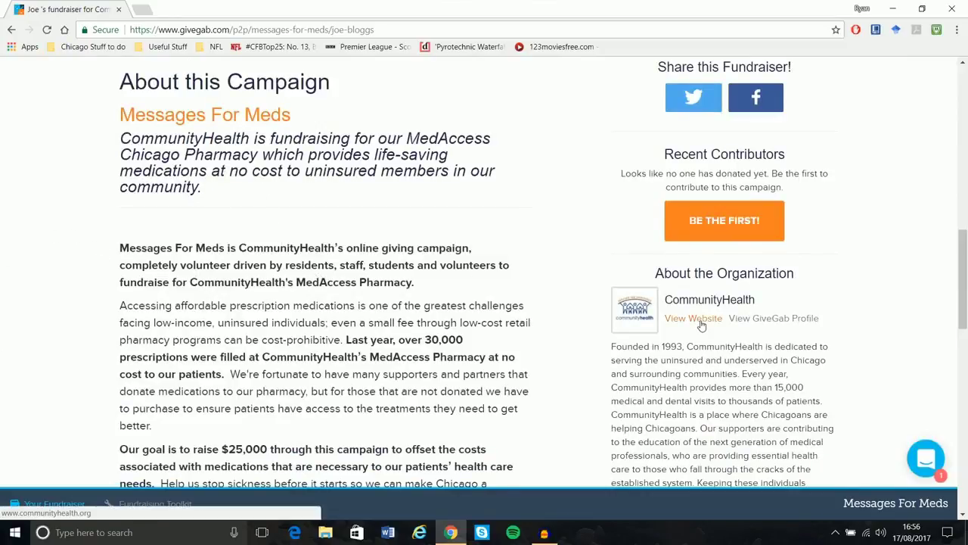
scroll(702, 325, "up", 5)
left_click(11, 29)
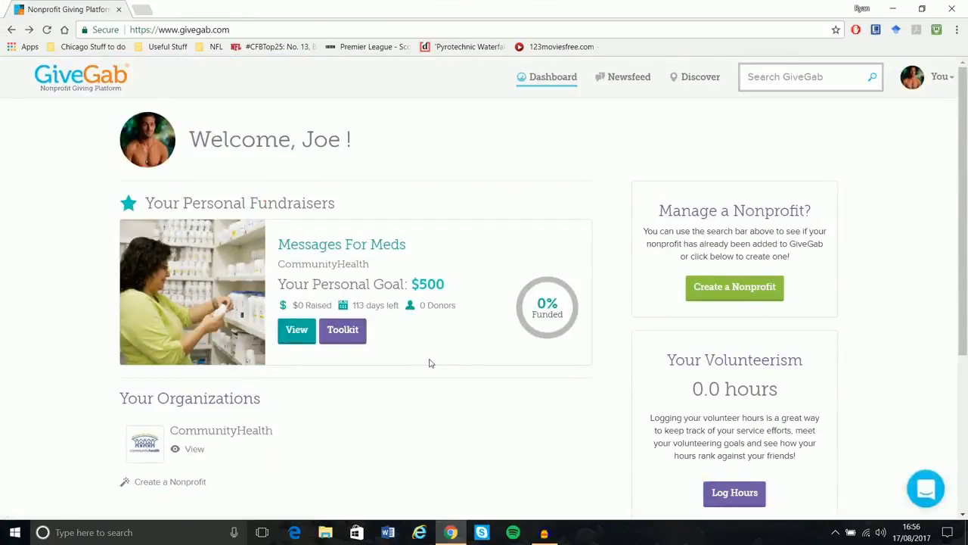
Step: Open the fundraising toolkit for Messages For Meds
left_click(348, 341)
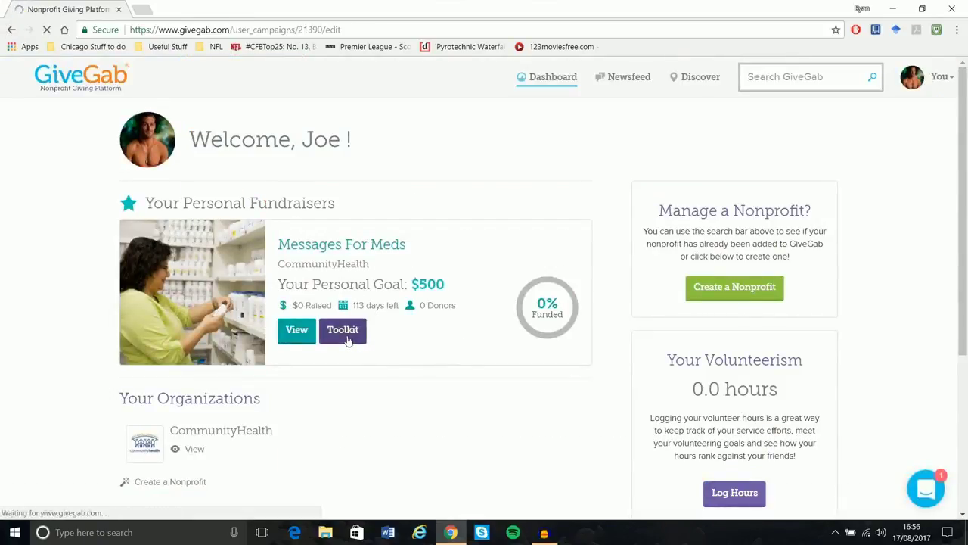
scroll(348, 341, "down", 3)
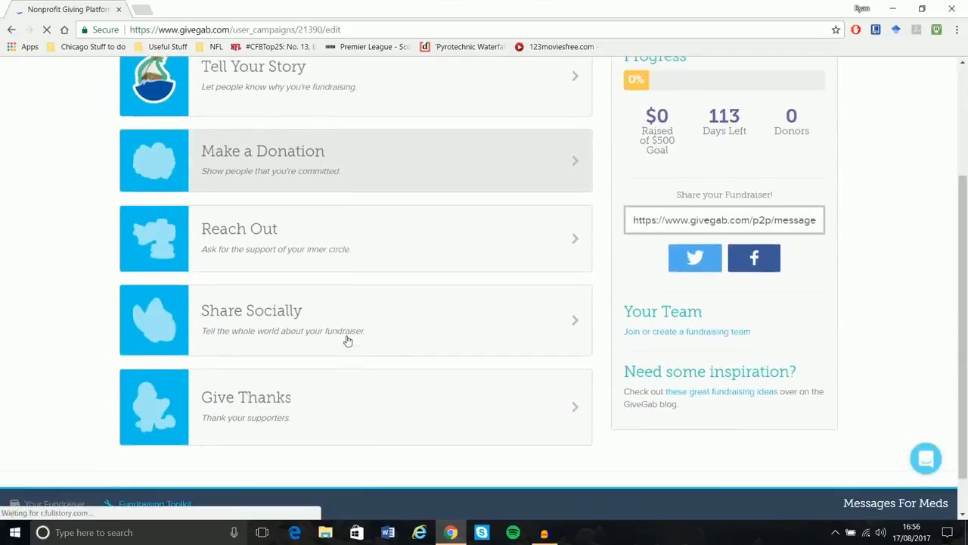
scroll(348, 341, "up", 1)
scroll(338, 338, "up", 1)
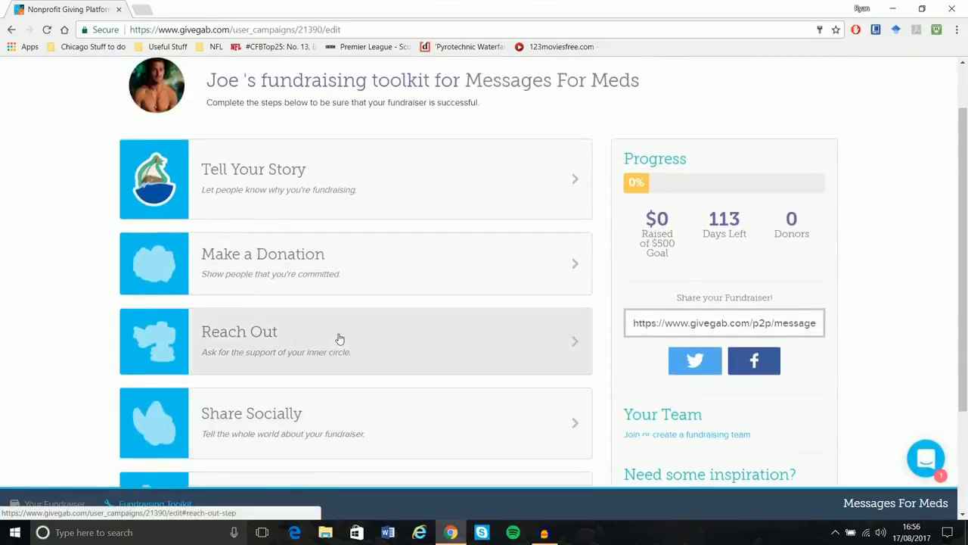
Step: Expand Tell Your Story and review the story text, image and $500 goal
left_click(276, 198)
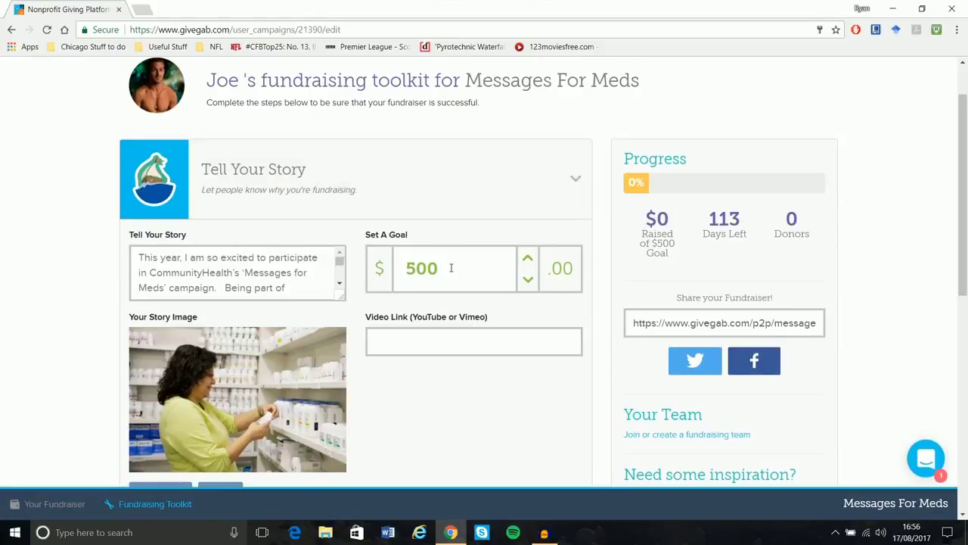
scroll(415, 198, "down", 1)
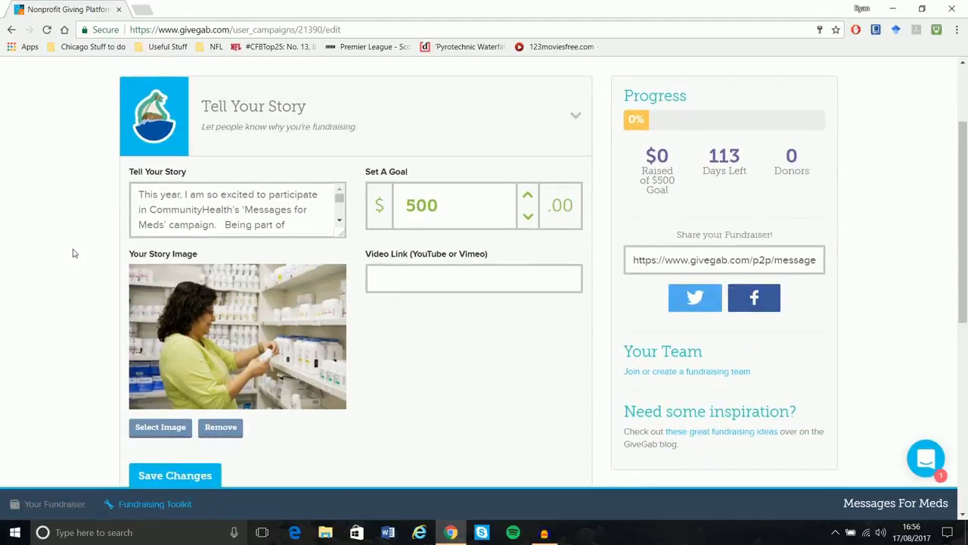
scroll(73, 253, "down", 4)
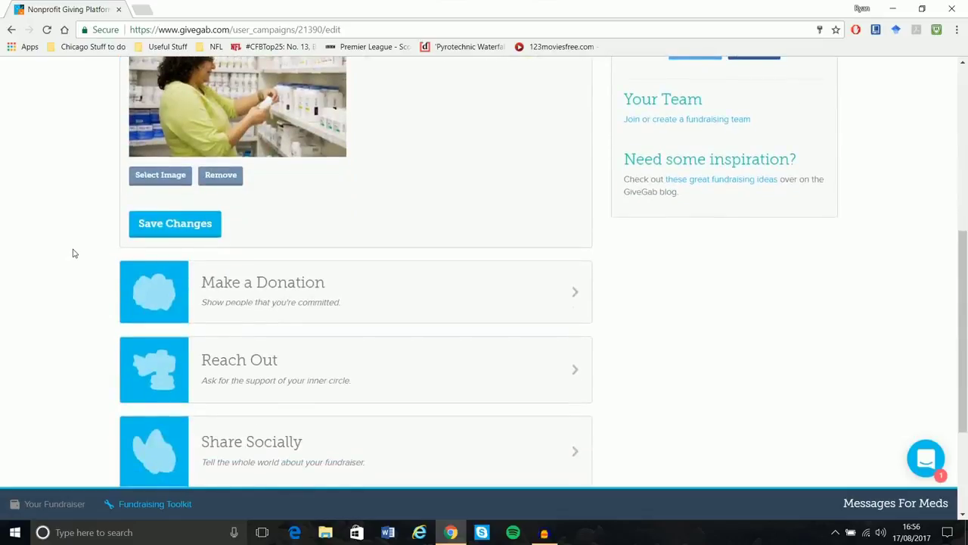
scroll(73, 253, "down", 1)
Step: In Reach Out, import Gmail contacts from the existing Google account, then close the picker unselected
left_click(238, 298)
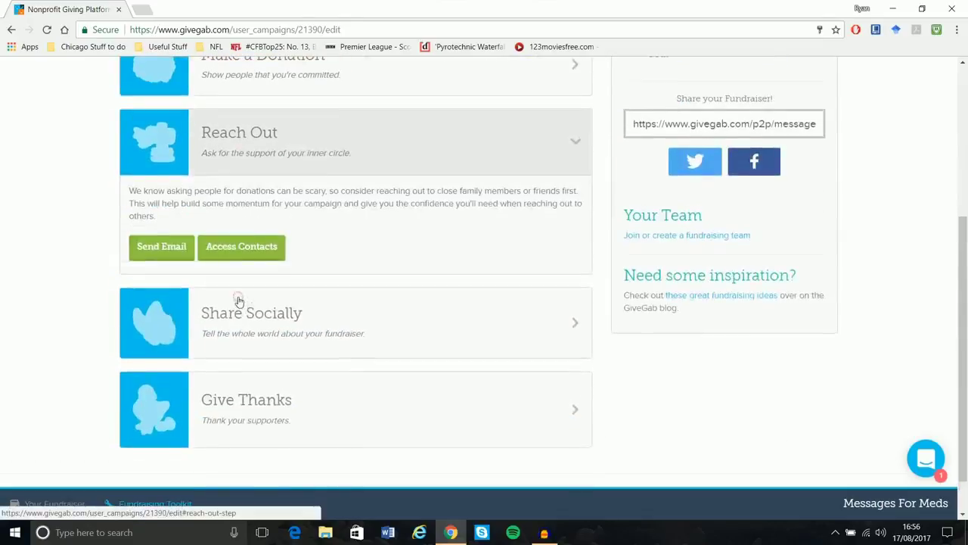
left_click(257, 260)
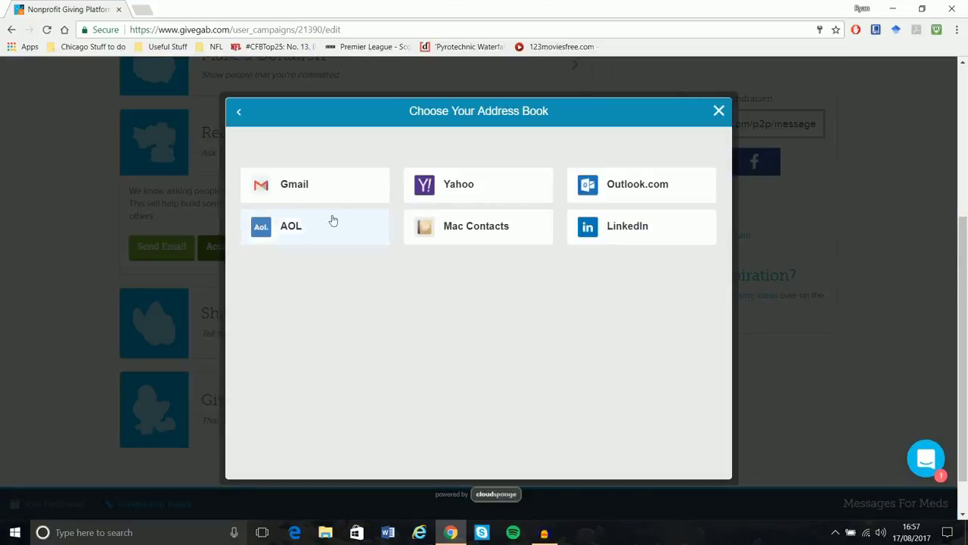
left_click(311, 193)
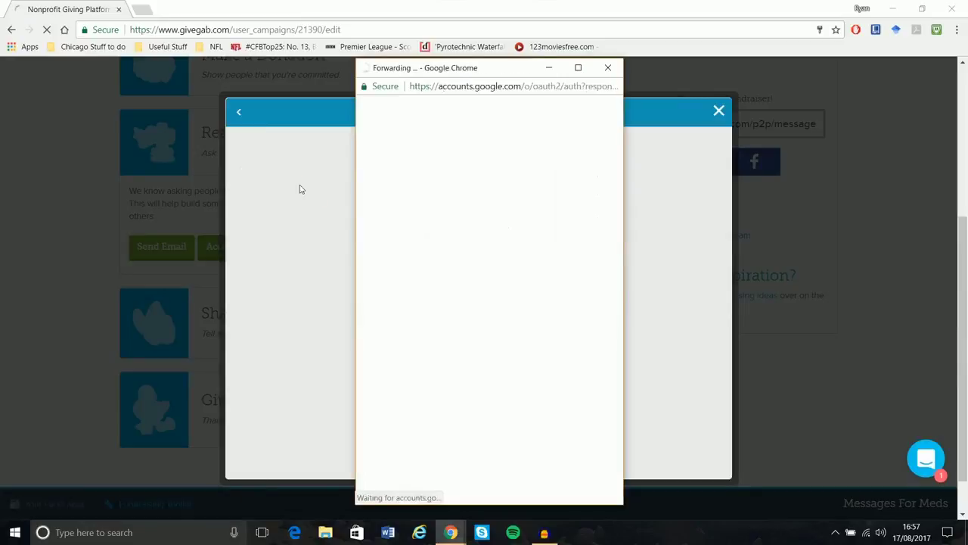
left_click(468, 201)
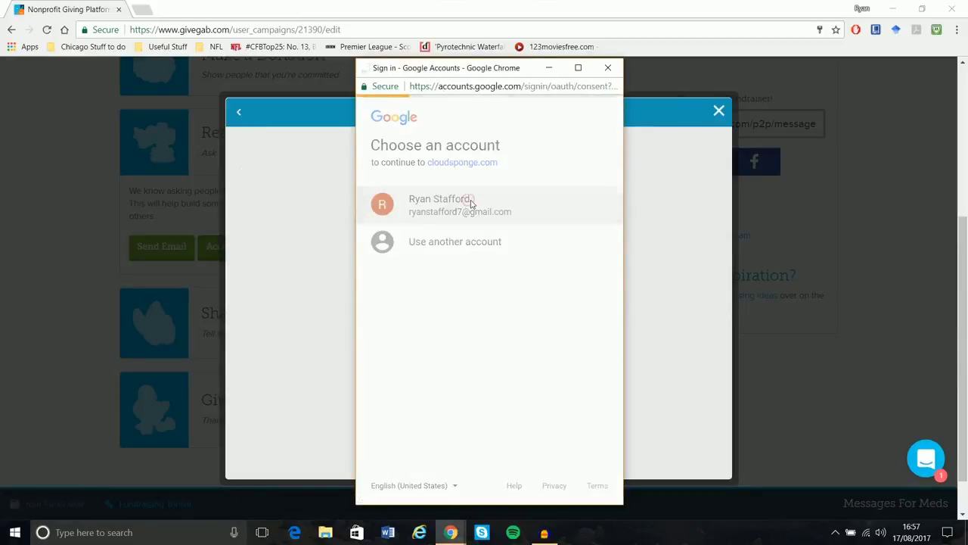
left_click(580, 338)
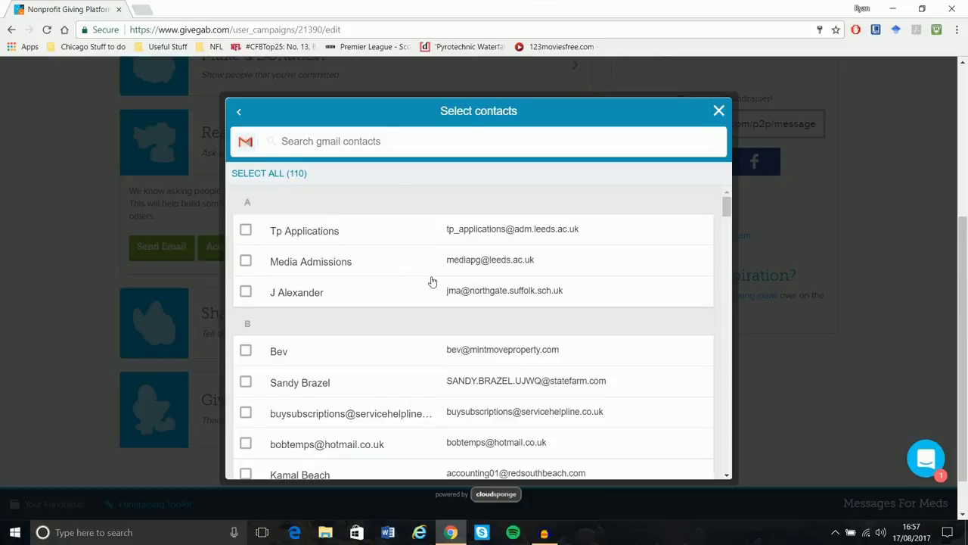
left_click(718, 111)
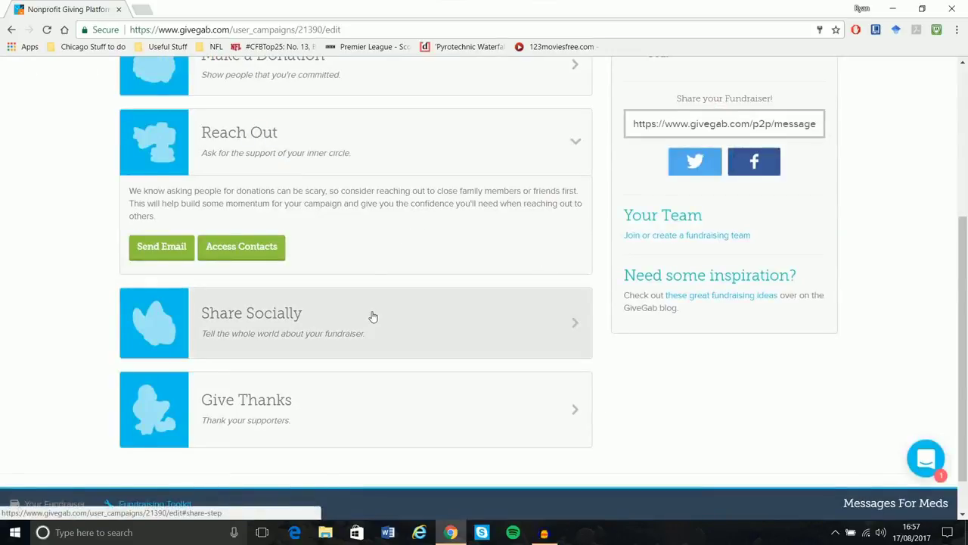
Step: Scroll to the top of the toolkit and open the 'You' account menu
scroll(358, 344, "up", 2)
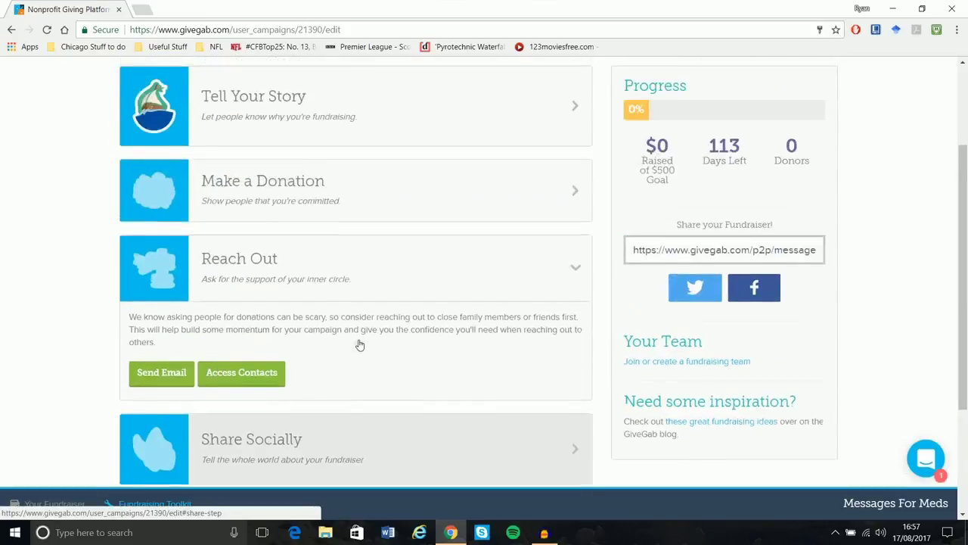
scroll(360, 347, "up", 2)
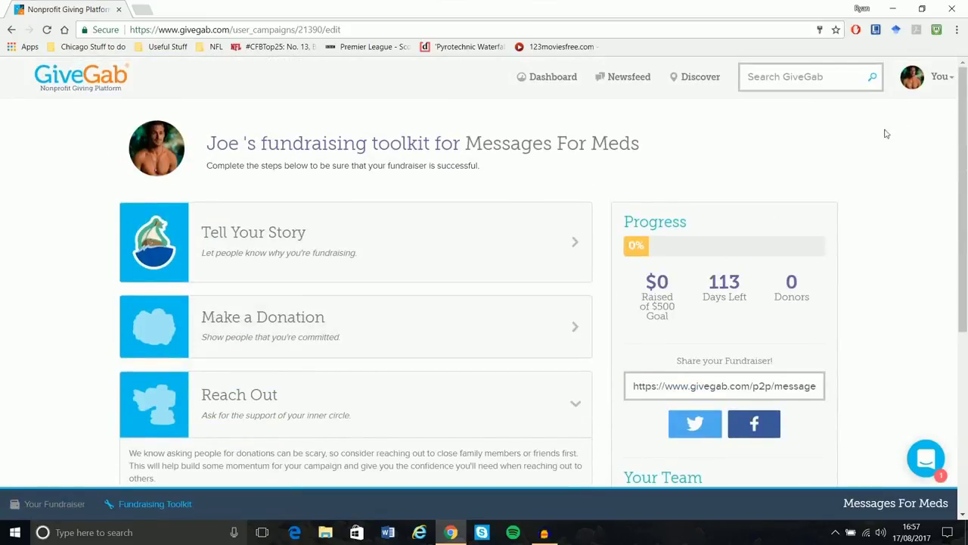
left_click(941, 79)
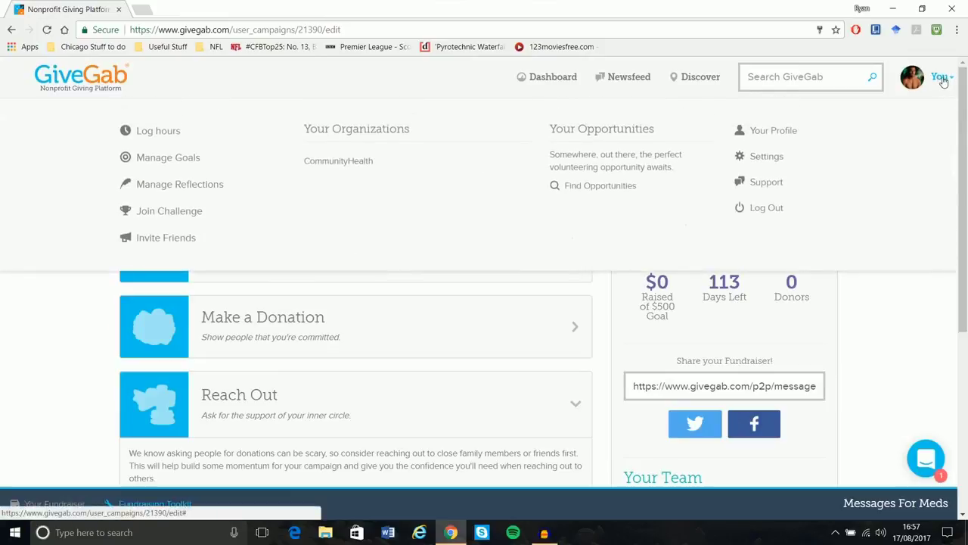
Step: View the profile page's hours, achievements, reflections and organizations, then reopen the 'You' menu
left_click(786, 132)
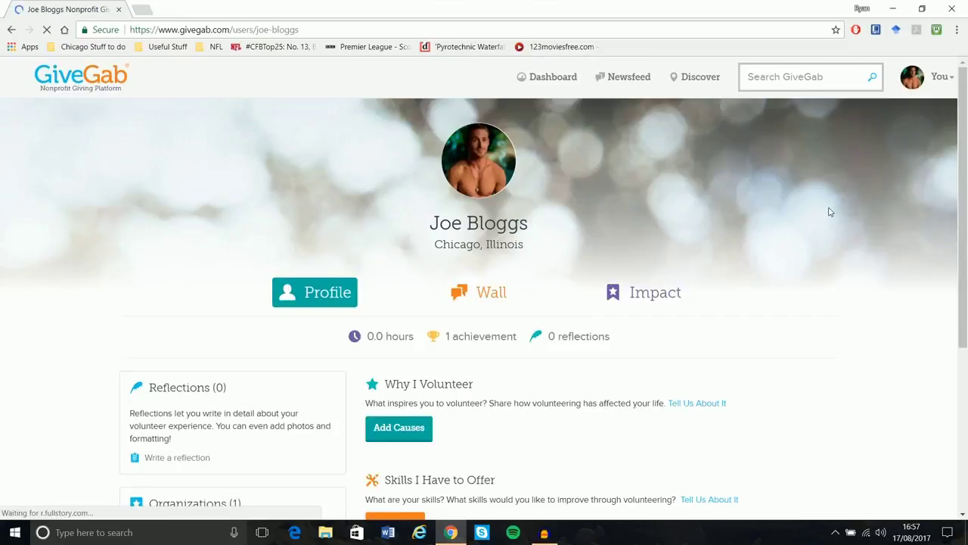
scroll(829, 212, "down", 1)
scroll(837, 200, "down", 1)
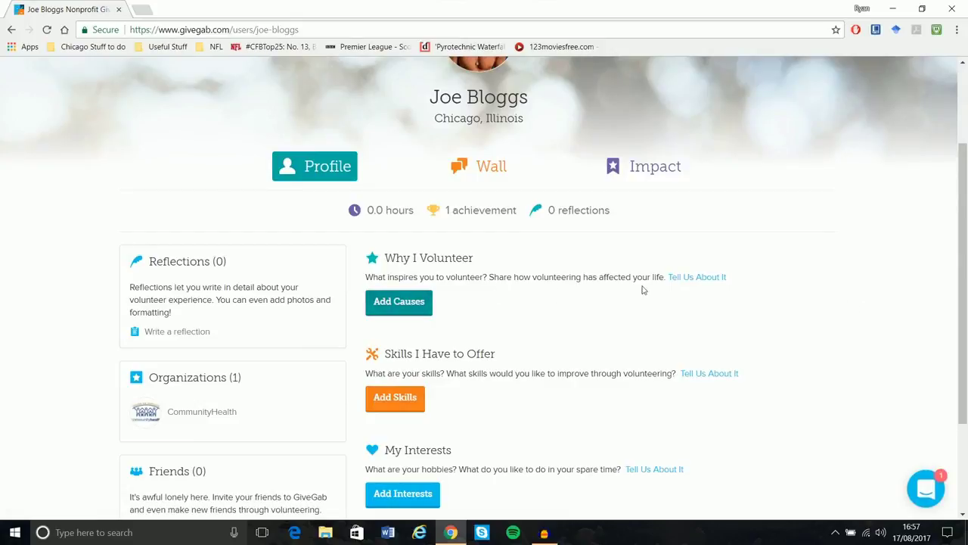
scroll(739, 307, "up", 2)
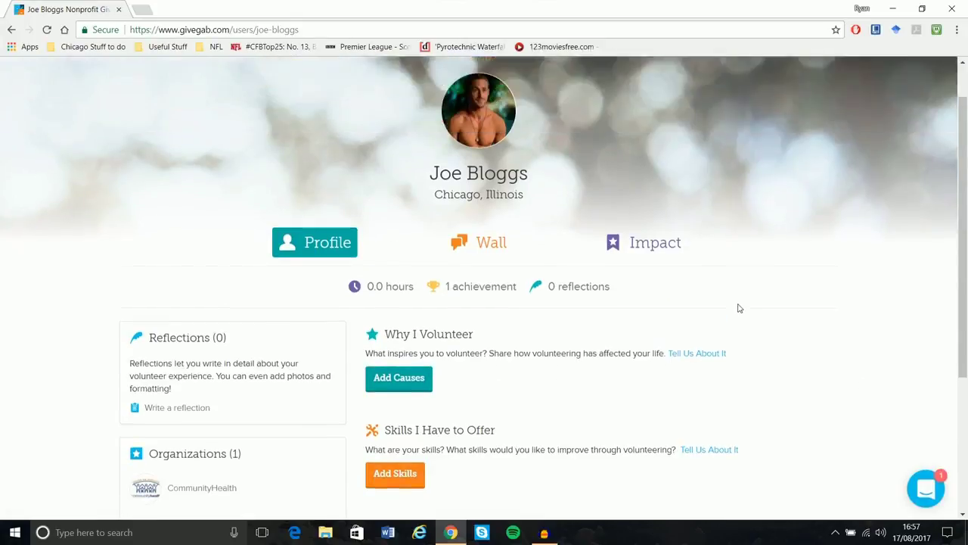
mouse_move(470, 168)
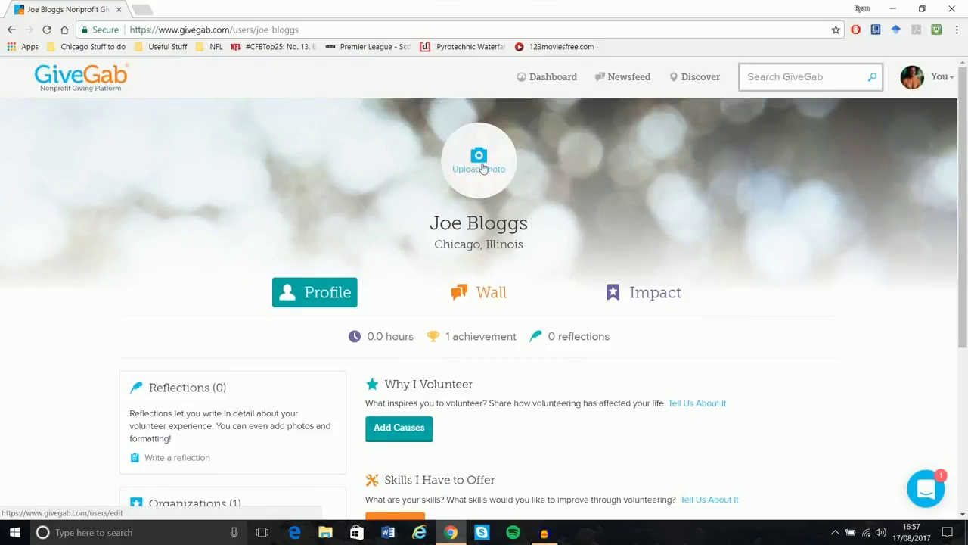
left_click(942, 78)
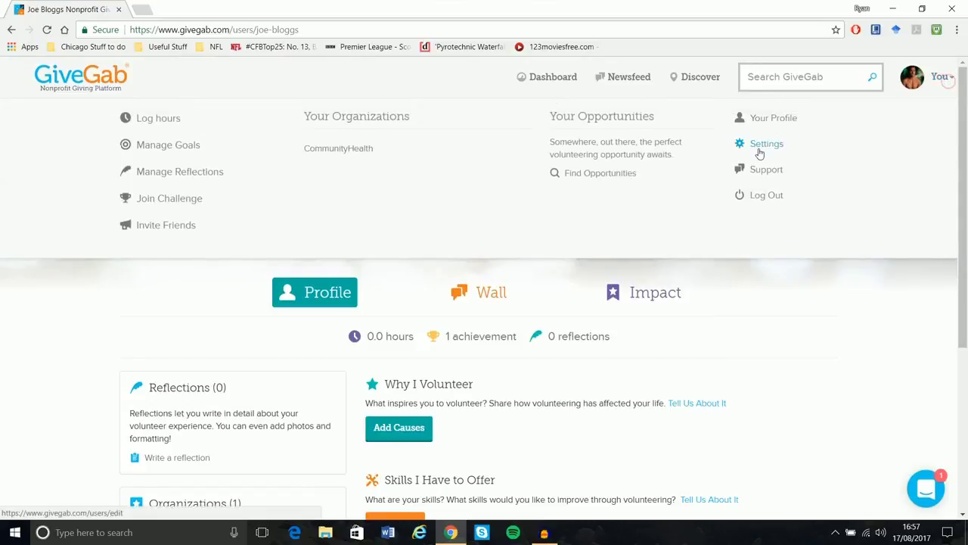
Step: Check the Your Information settings page, then go back to the dashboard via the GiveGab logo
left_click(760, 151)
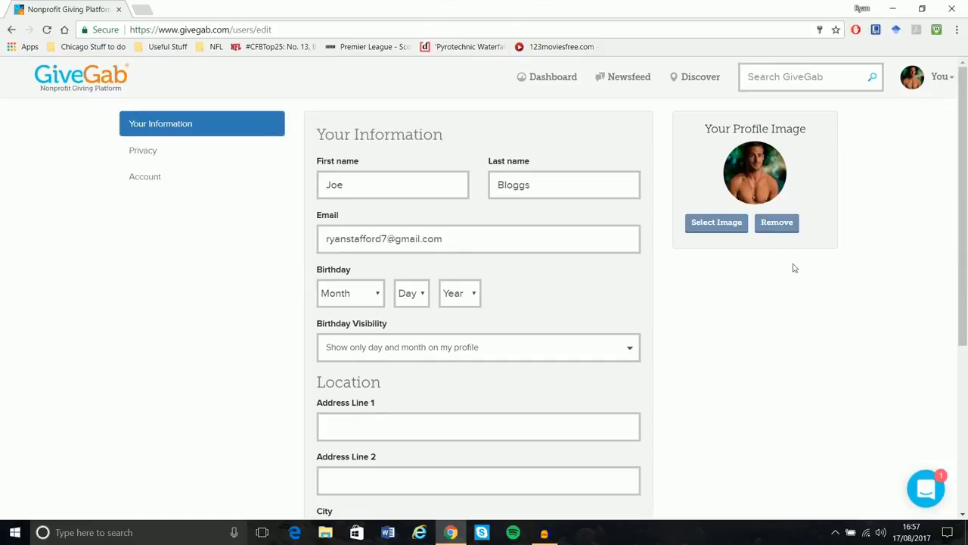
left_click(108, 83)
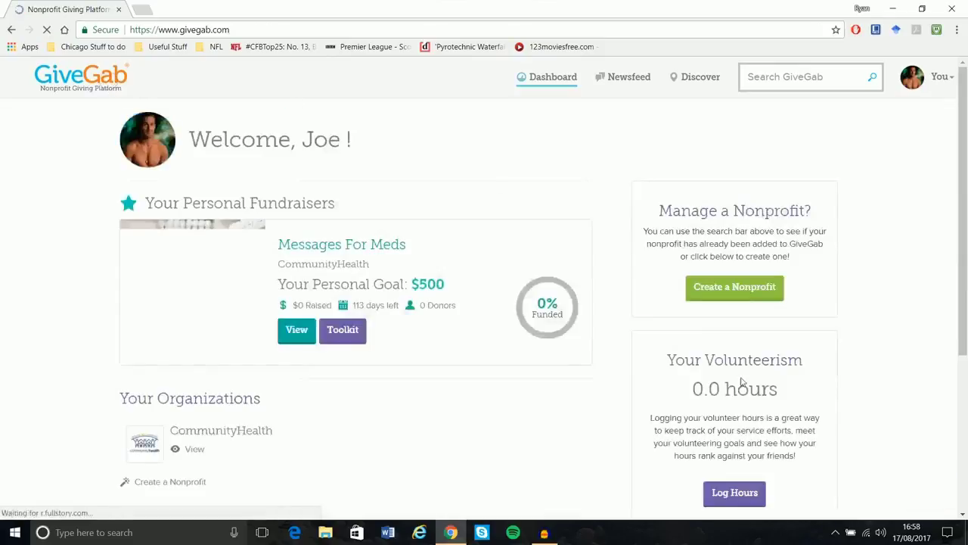